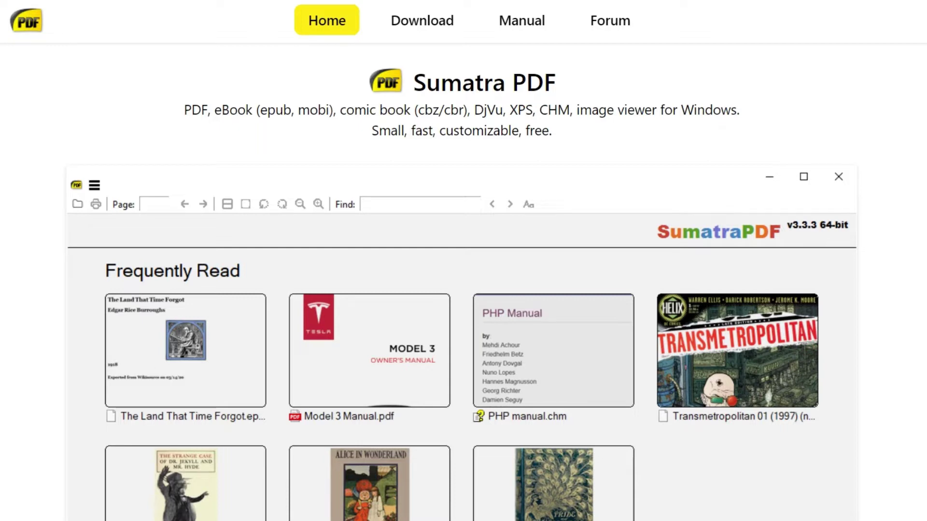
- Read the Sumatra PDF home page's list of supported formats and look over the Frequently Read preview image
mouse_move(183, 110)
mouse_down()
mouse_move(509, 111)
mouse_move(553, 131)
mouse_move(184, 110)
mouse_up()
click(599, 140)
click(166, 128)
drag(551, 130, 522, 130)
click(521, 131)
scroll(353, 389, down, 4)
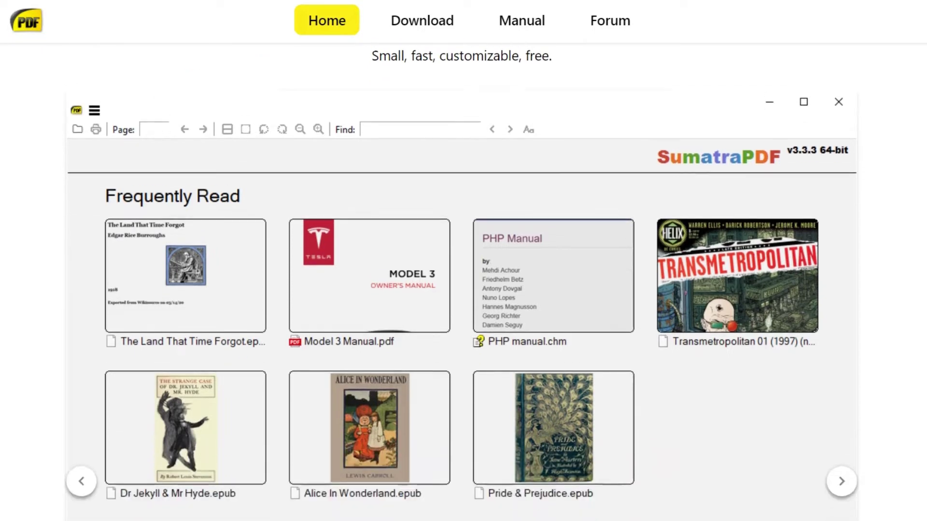
scroll(354, 389, up, 3)
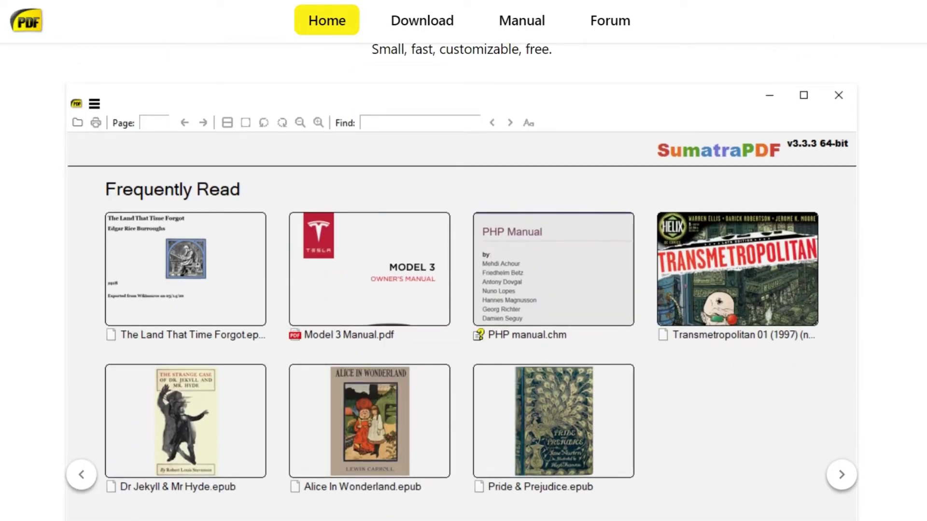
scroll(352, 482, down, 3)
scroll(352, 465, up, 3)
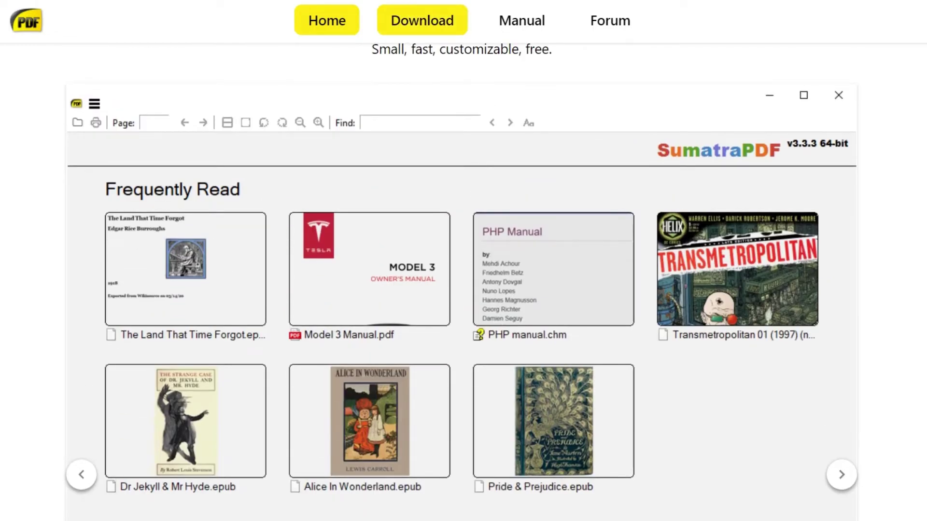
- Open the website's Download page and review the 64-bit and 32-bit builds, system requirements and previous versions
click(422, 20)
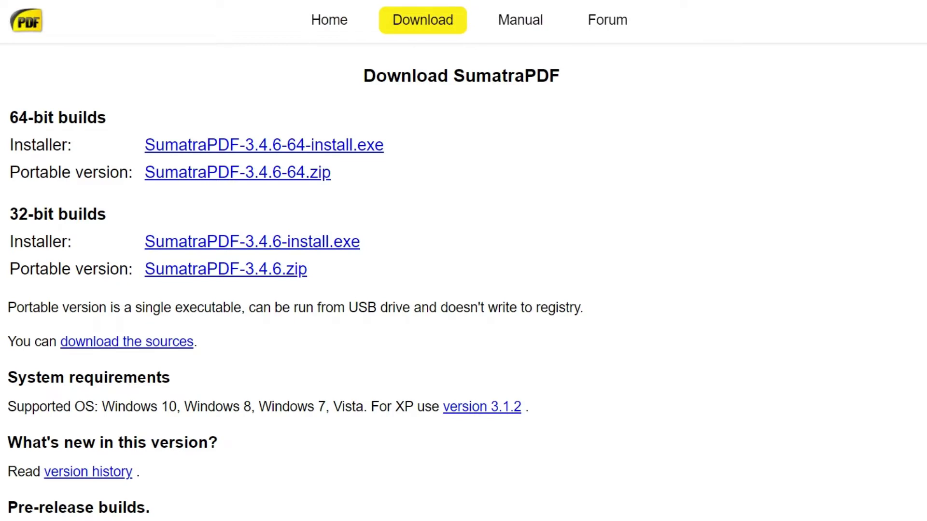
scroll(463, 280, down, 3)
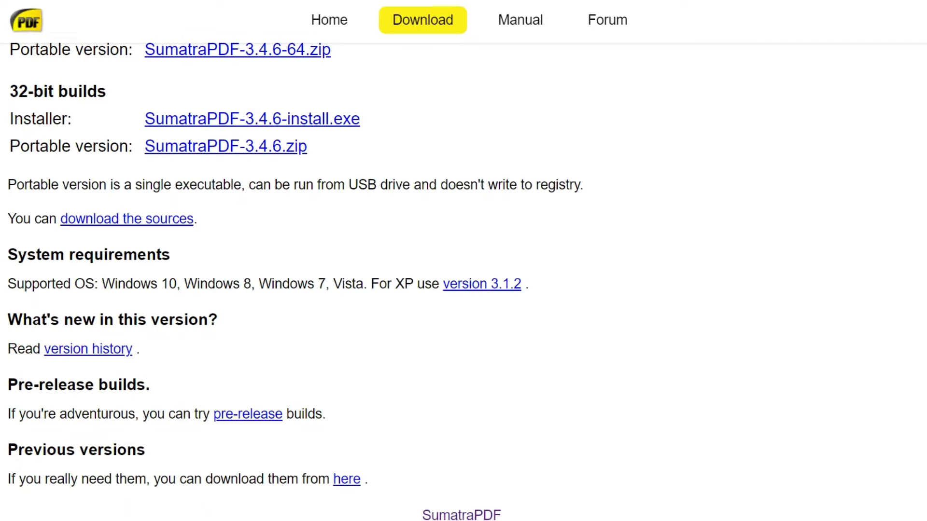
scroll(464, 280, up, 3)
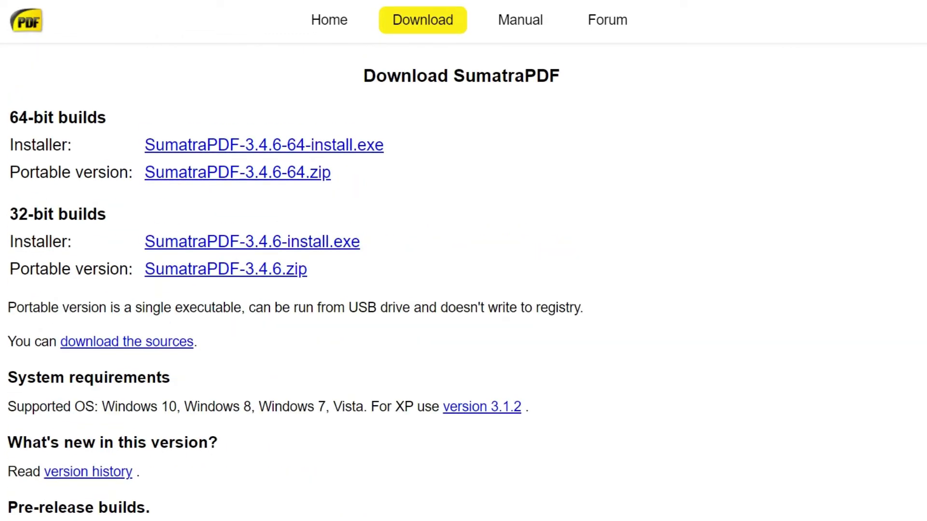
- Look through the documentation lists on the website's Manual page and return to the Home page
click(521, 20)
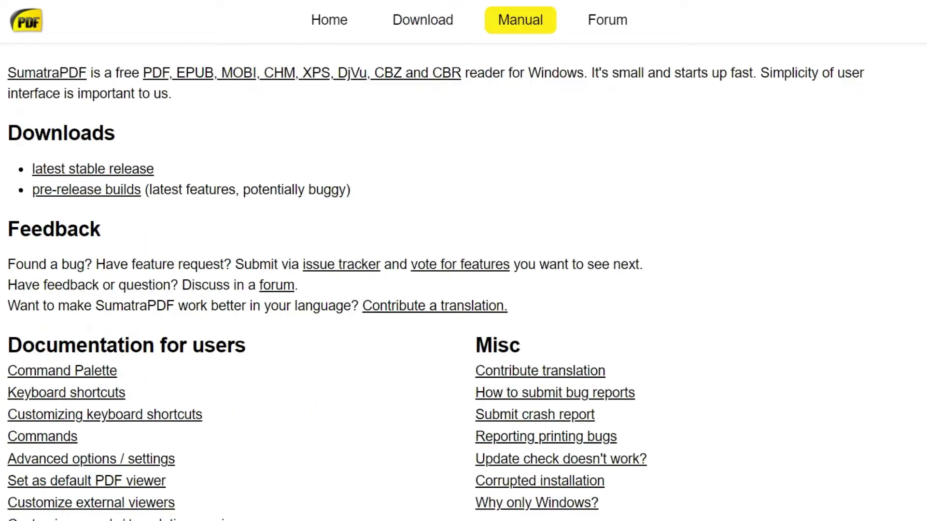
scroll(463, 280, down, 3)
scroll(464, 280, up, 3)
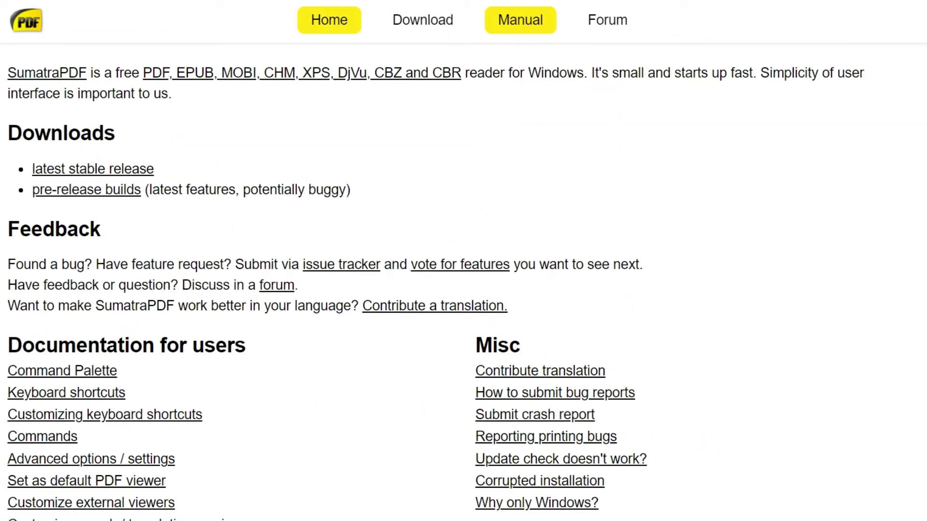
click(328, 20)
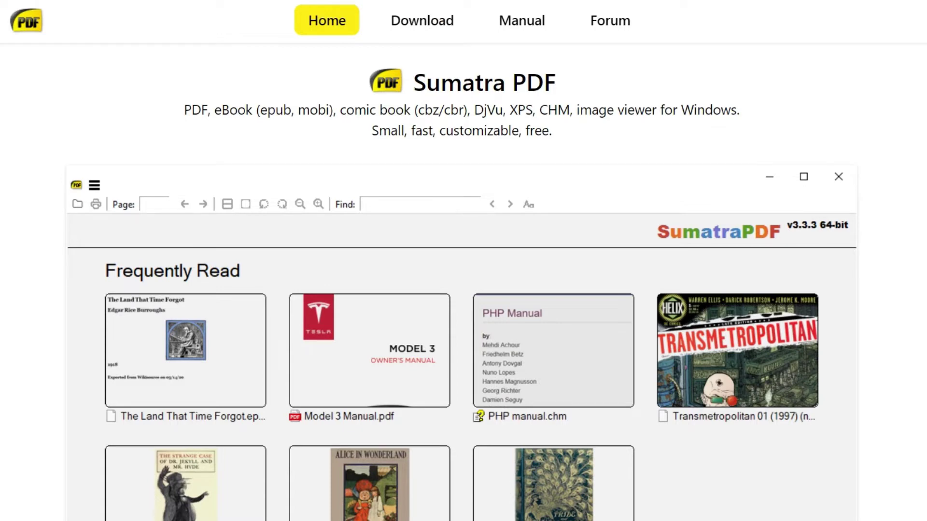
scroll(463, 280, down, 2)
- Switch to SumatraPDF and select the Adobe Press paragraph on the copyright page of the 2021 release Adobe Illustrator Classroom in a Book
click(918, 18)
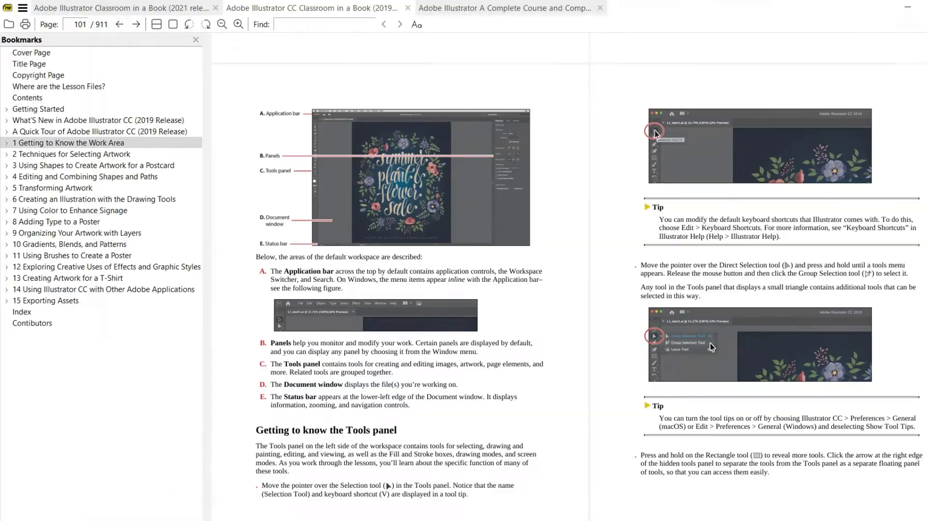
key(ctrl+shift+Tab)
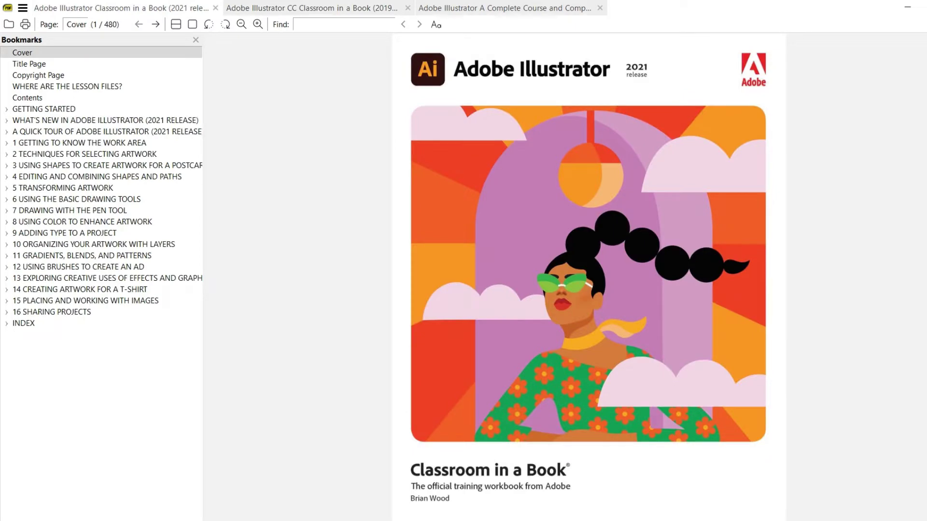
scroll(268, 172, down, 15)
right_click(268, 172)
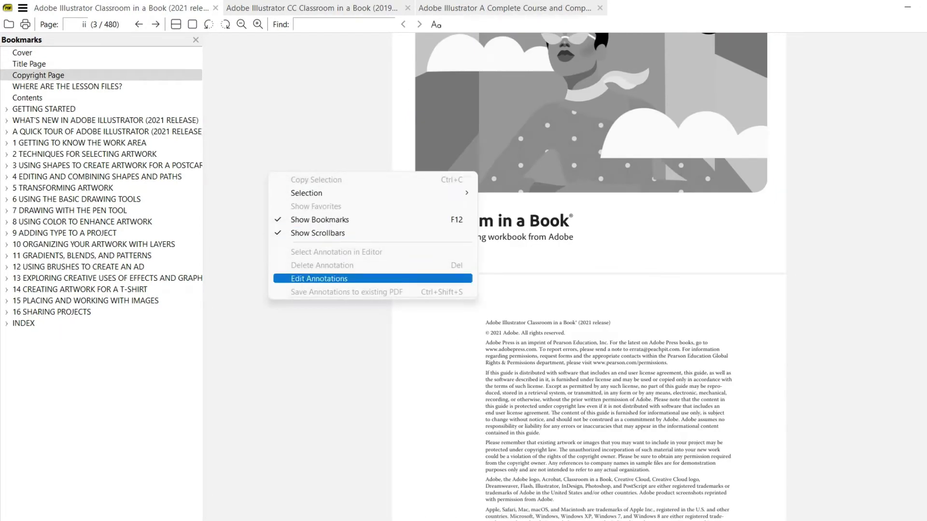
click(319, 279)
drag(503, 343, 712, 358)
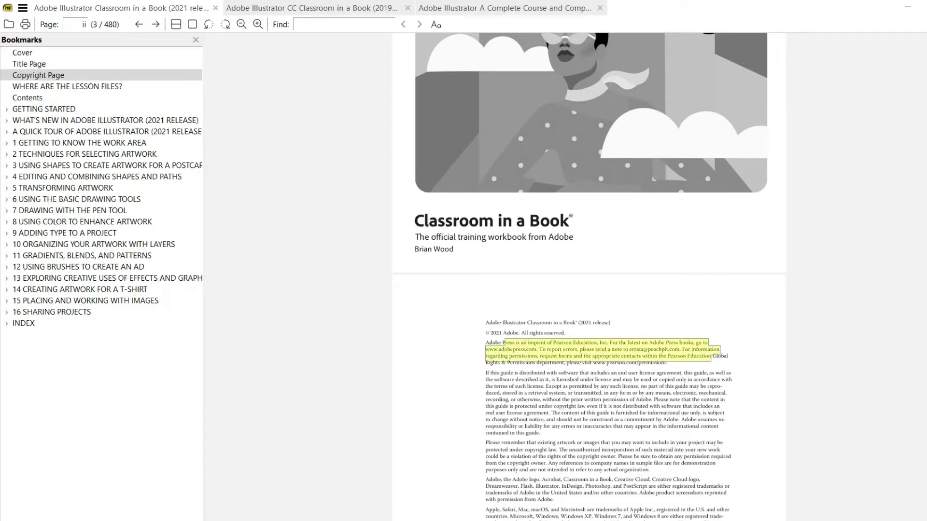
- Show the 2019 release Adobe Illustrator CC Classroom in a Book and look over its work area and Tools panel pages
click(314, 8)
scroll(482, 270, down, 3)
scroll(483, 270, up, 1)
scroll(483, 270, down, 1)
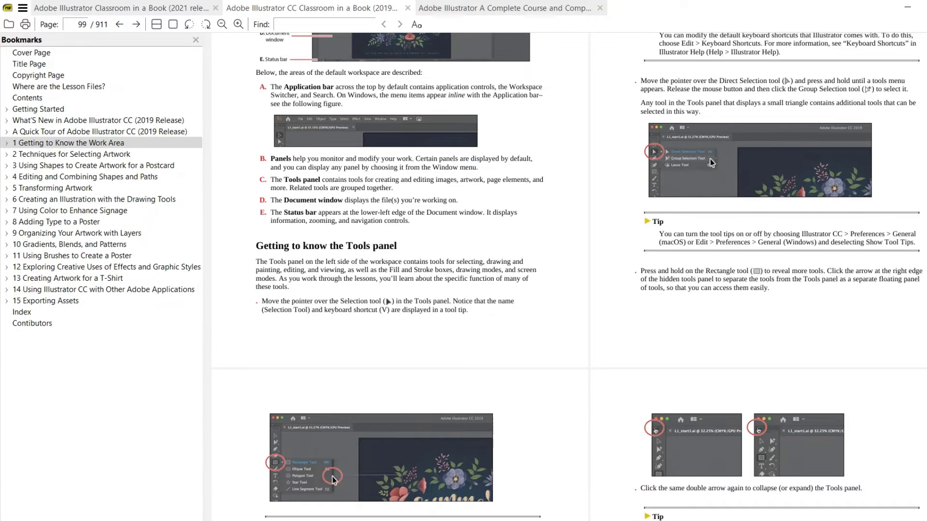
scroll(482, 271, up, 2)
- Show the Adobe Illustrator A Complete Course book and look through its bookmarks list
click(475, 9)
scroll(482, 242, down, 7)
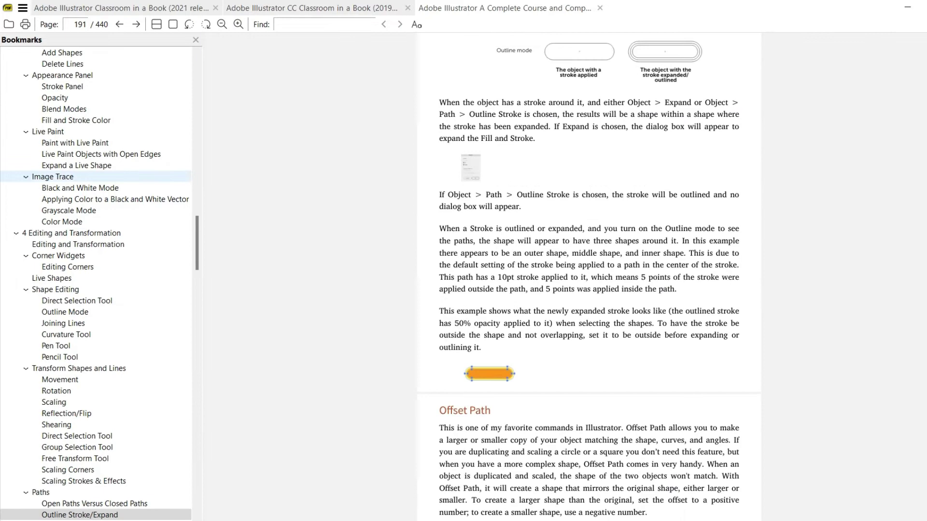
scroll(121, 177, up, 6)
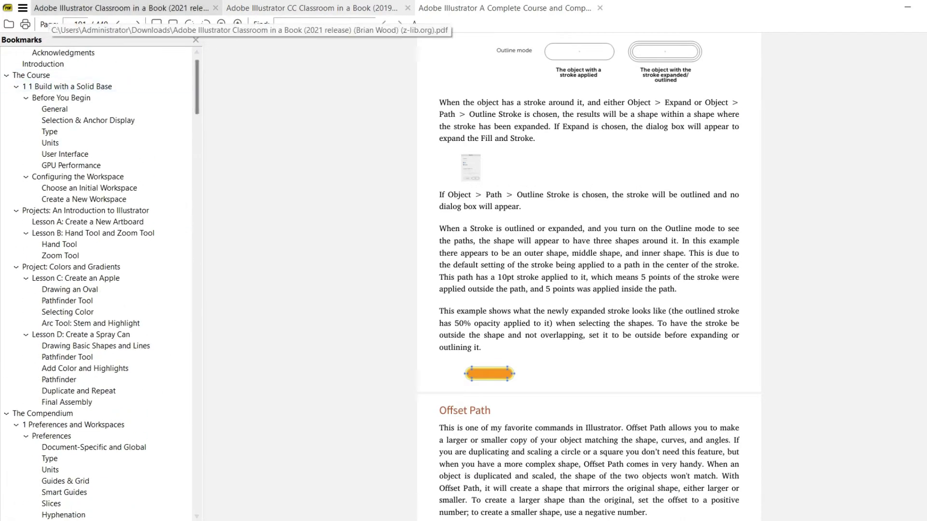
- Open the advanced options file SumatraPDF-settings.txt, look through its settings and close it without changes
click(23, 8)
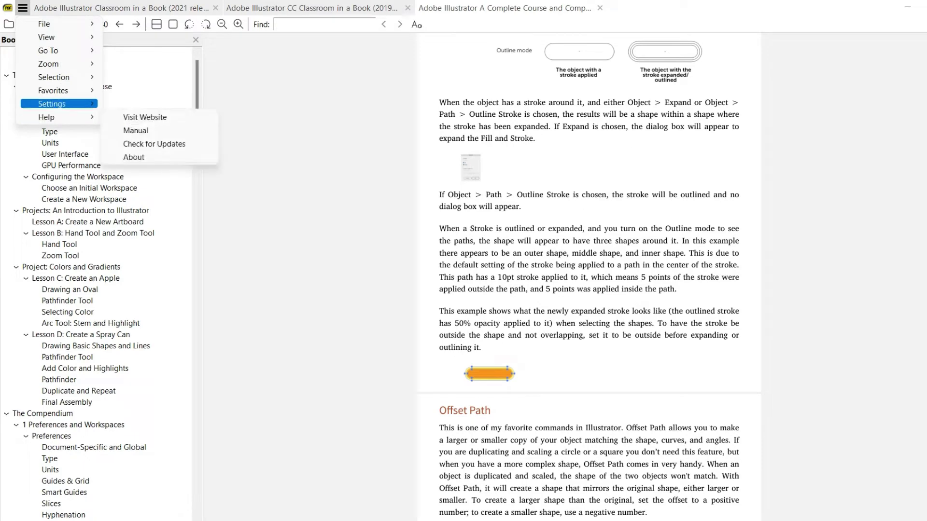
mouse_move(53, 104)
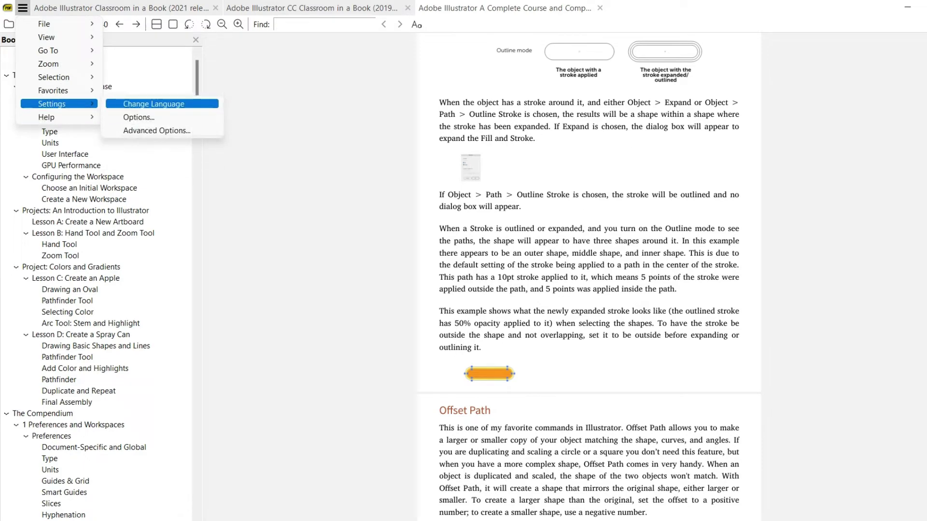
click(157, 130)
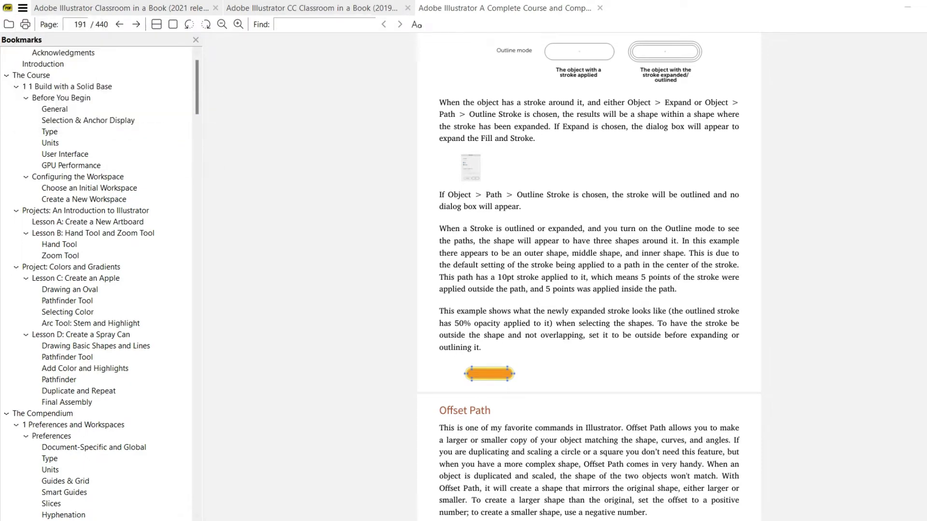
scroll(512, 278, down, 20)
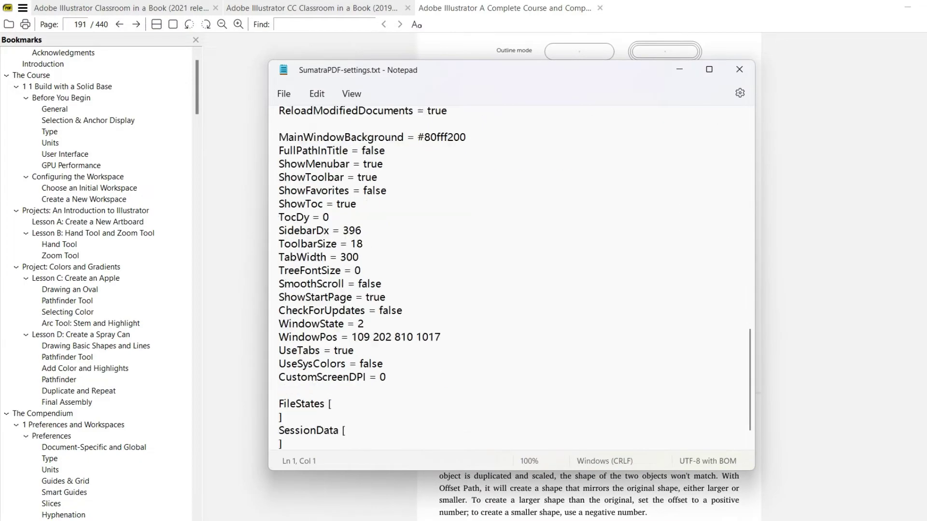
scroll(512, 278, up, 5)
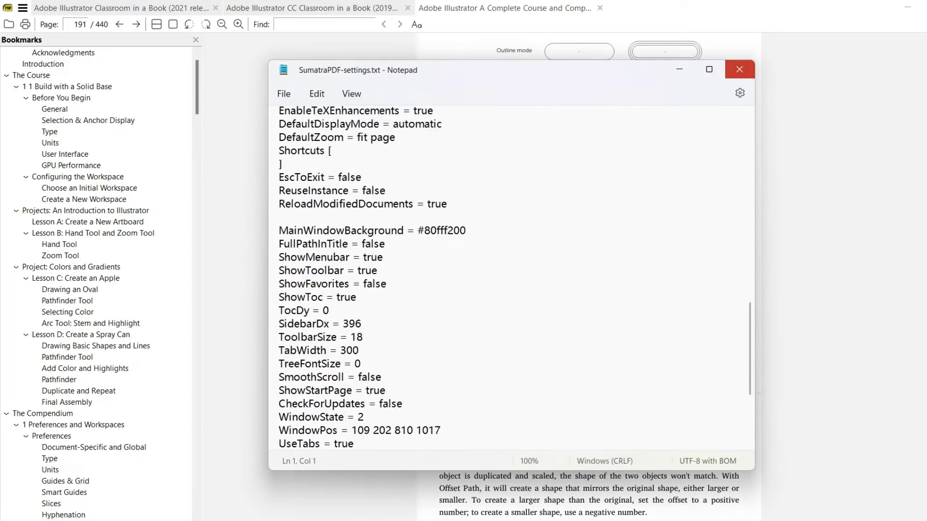
click(739, 69)
- Open the SumatraPDF Options dialog, review its view and advanced settings, and dismiss it without changes
click(22, 8)
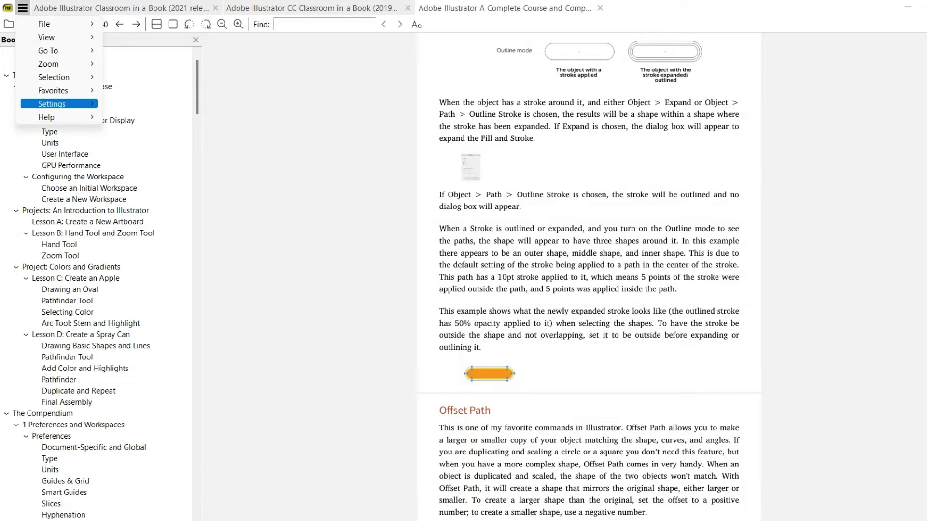
mouse_move(58, 104)
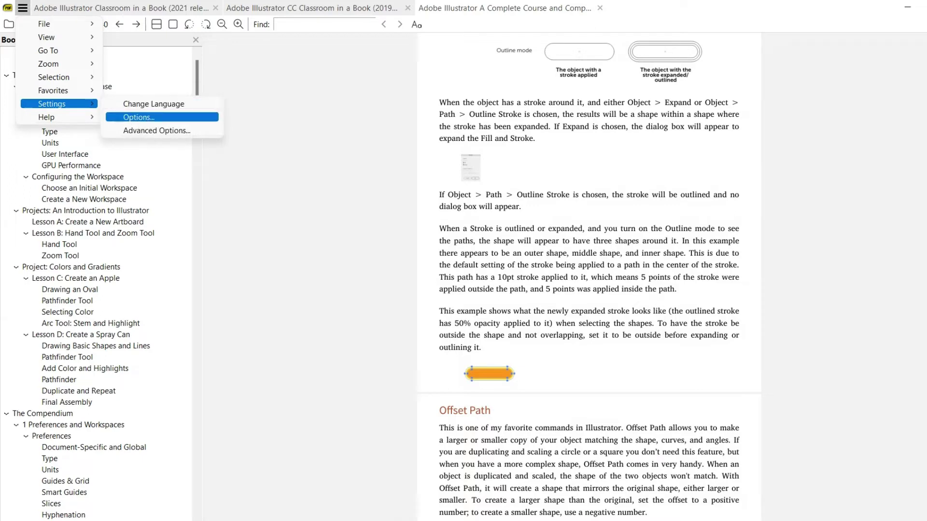
click(139, 117)
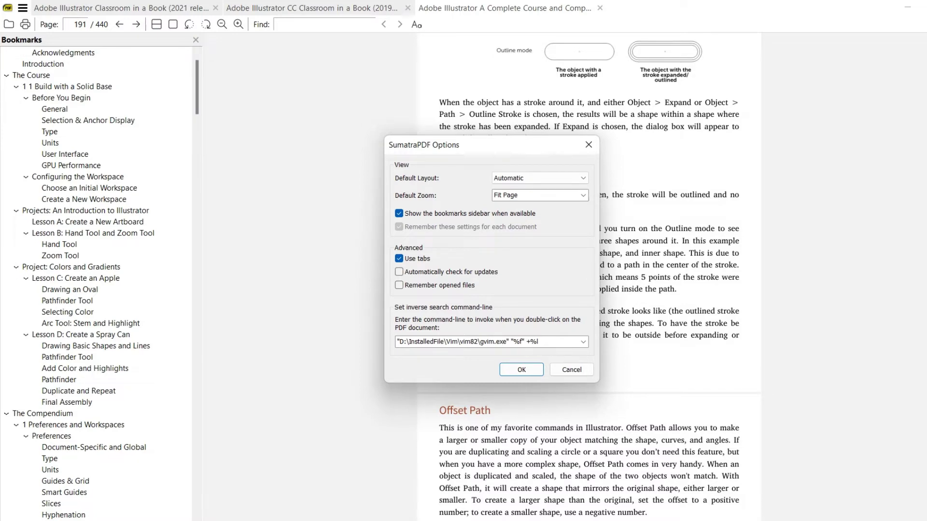
click(571, 369)
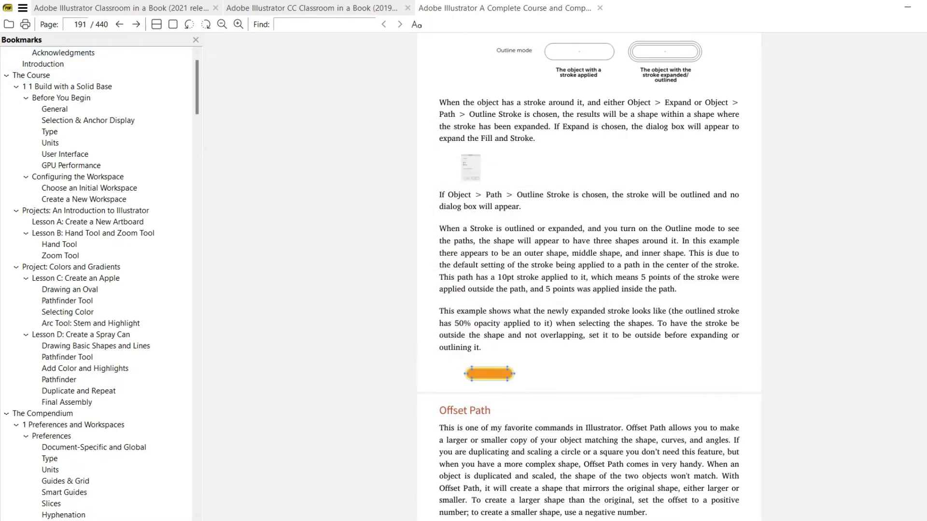
click(22, 7)
mouse_move(59, 24)
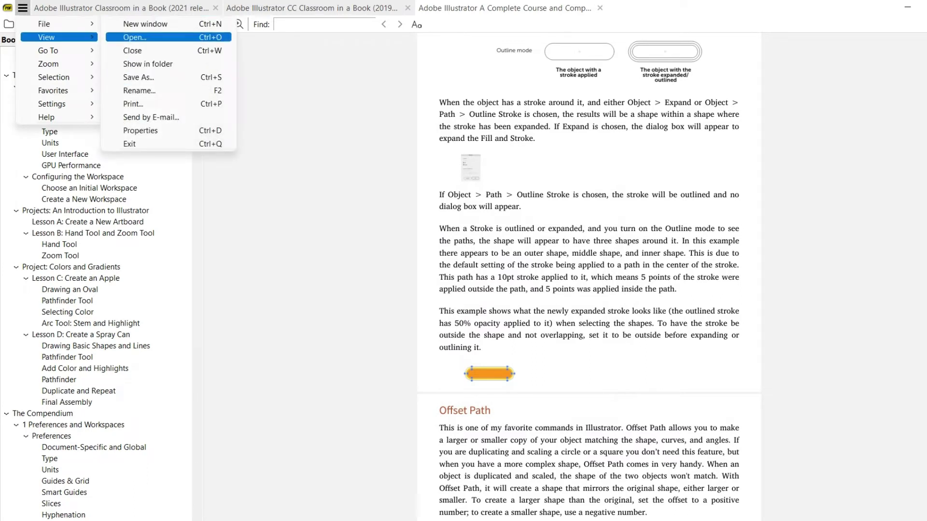
click(333, 78)
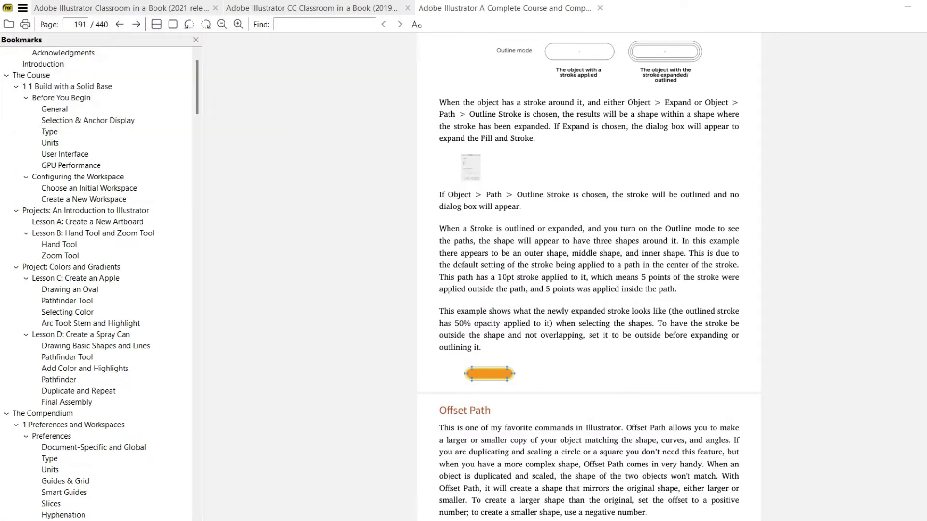
- Select the paragraph on page 191 about expanding or outlining an object's stroke, and clear the selection
mouse_move(439, 103)
mouse_down()
mouse_move(508, 126)
mouse_move(558, 127)
mouse_move(521, 138)
mouse_move(439, 102)
mouse_move(537, 139)
mouse_up()
click(559, 129)
click(444, 102)
click(538, 139)
drag(439, 102, 537, 139)
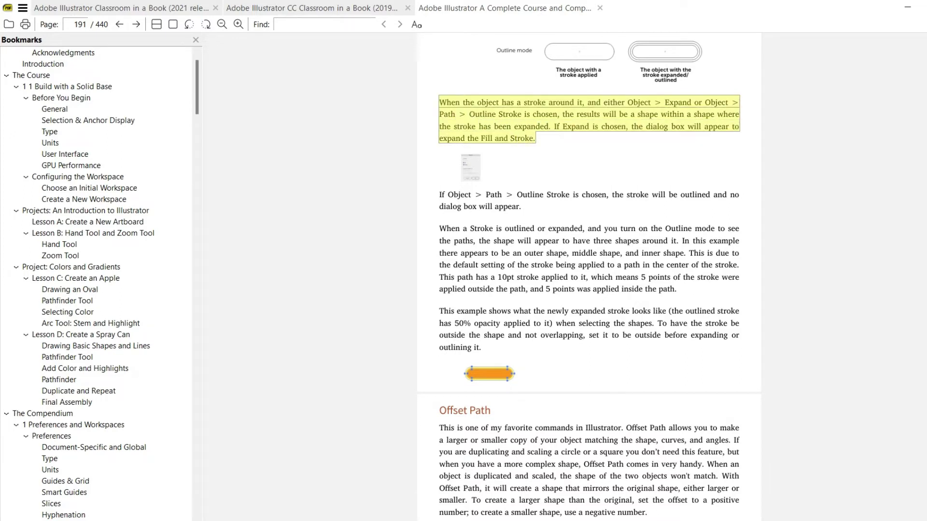
click(538, 139)
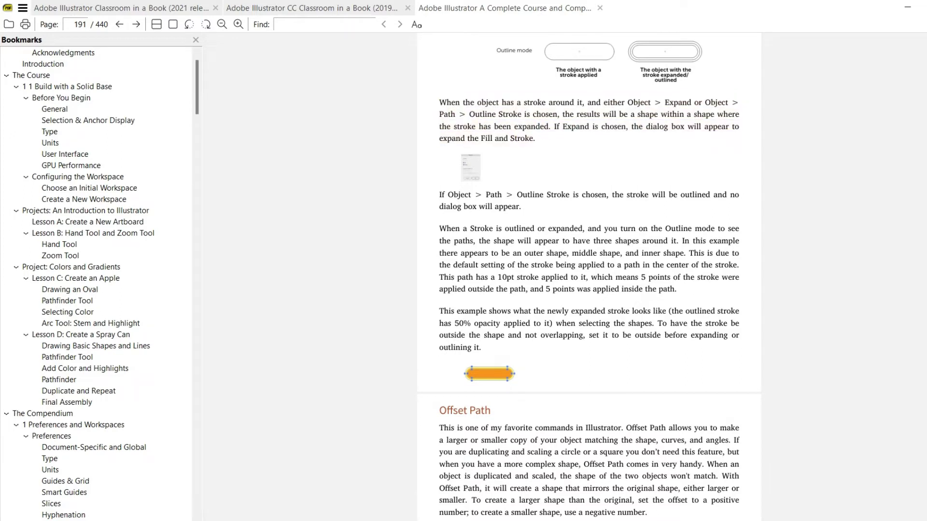
mouse_move(537, 139)
mouse_down()
mouse_move(440, 114)
mouse_move(439, 102)
mouse_up()
click(440, 102)
- Browse the Complete Course book's pages from Offset Path through effects, and back to the Hyphenation and User Interface preferences
scroll(589, 277, down, 6)
scroll(589, 277, down, 20)
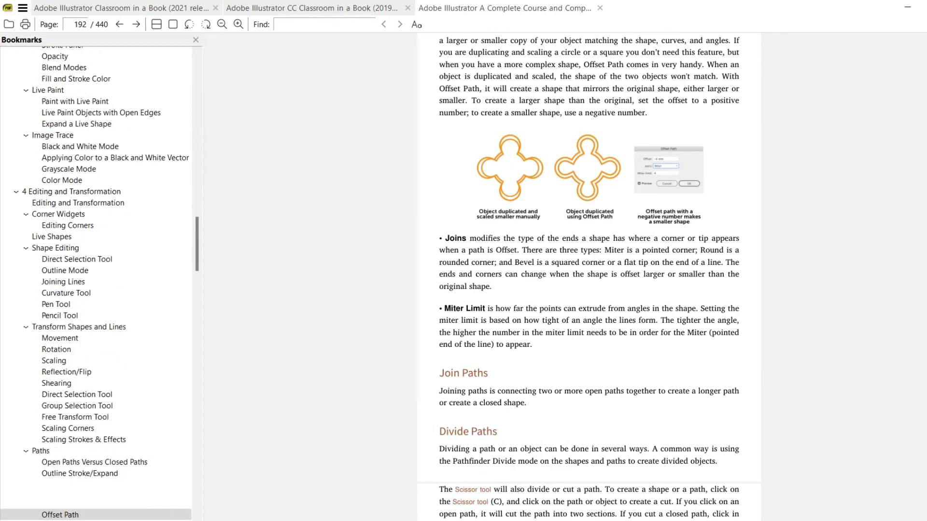
scroll(589, 277, up, 8)
scroll(589, 277, down, 20)
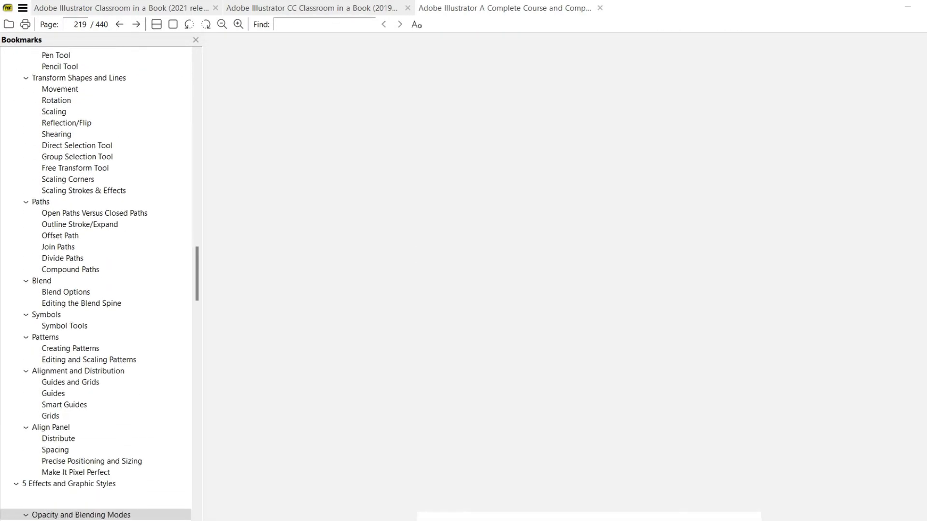
scroll(589, 277, up, 20)
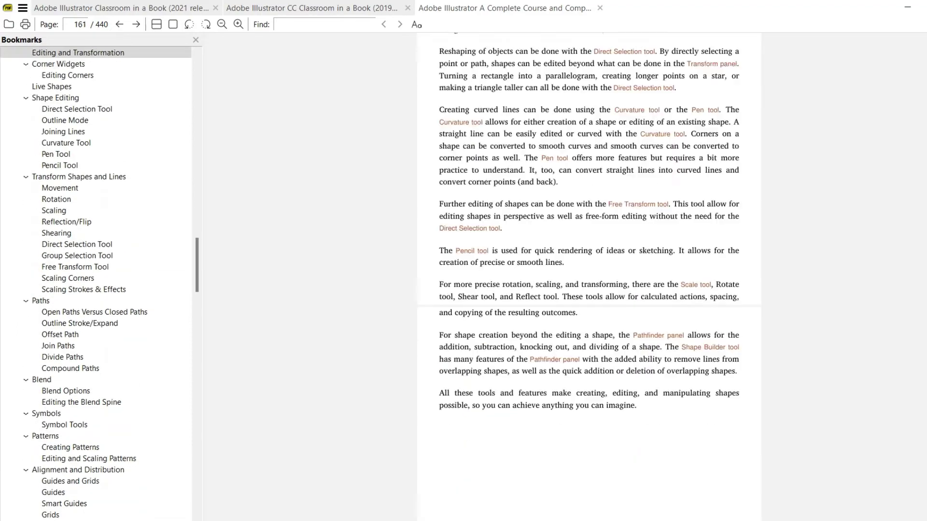
scroll(589, 278, up, 4)
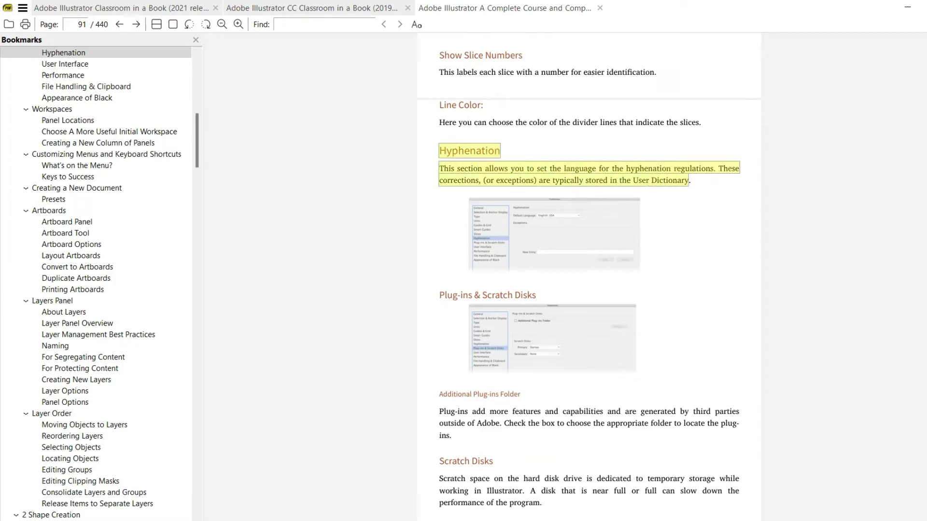
scroll(589, 275, down, 2)
scroll(589, 275, down, 12)
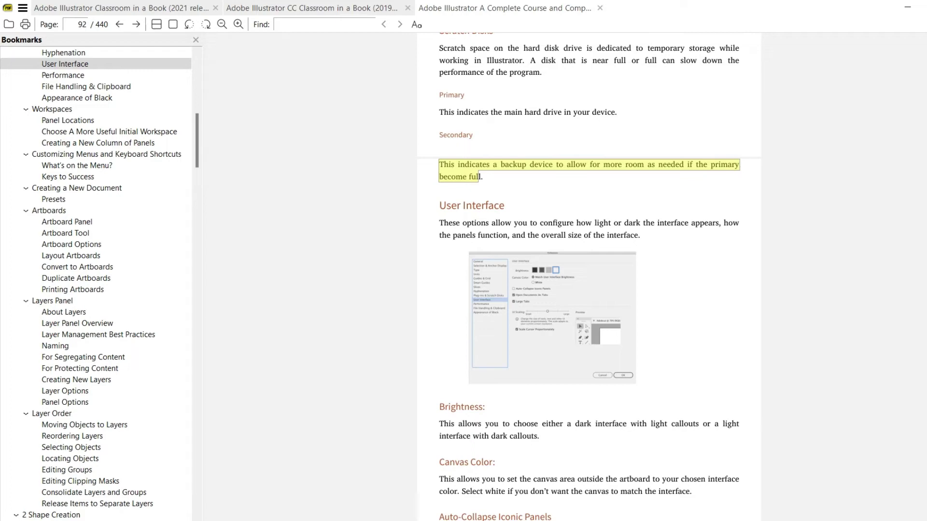
- Switch back to the 2021 release Adobe Illustrator Classroom in a Book document
click(311, 8)
click(122, 8)
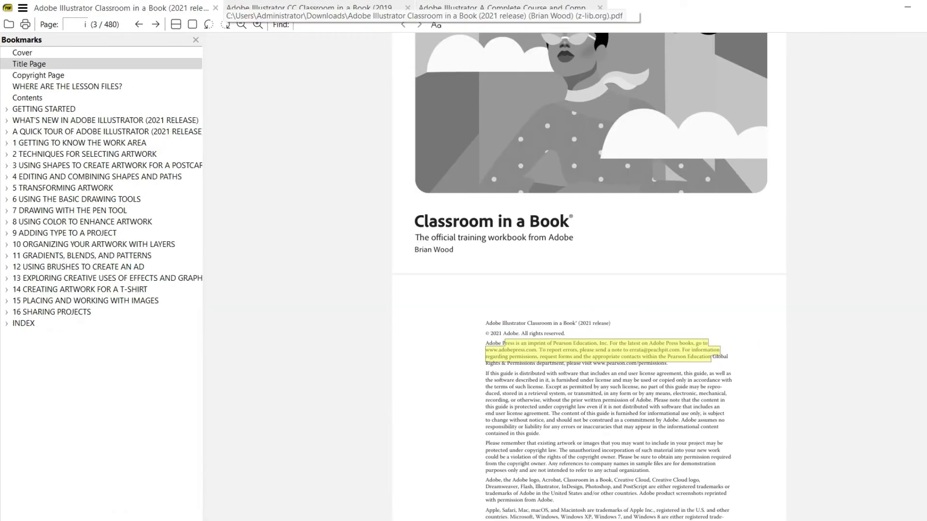
- Switch to the Sumatra PDF website's home page and highlight the "Everyone loves SumatraPDF" heading
key(ctrl+shift+Tab)
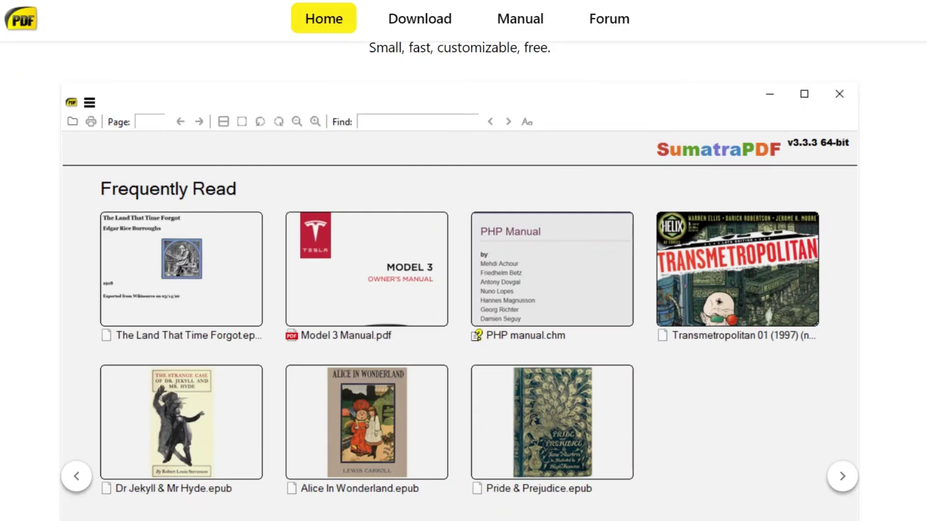
scroll(350, 261, down, 15)
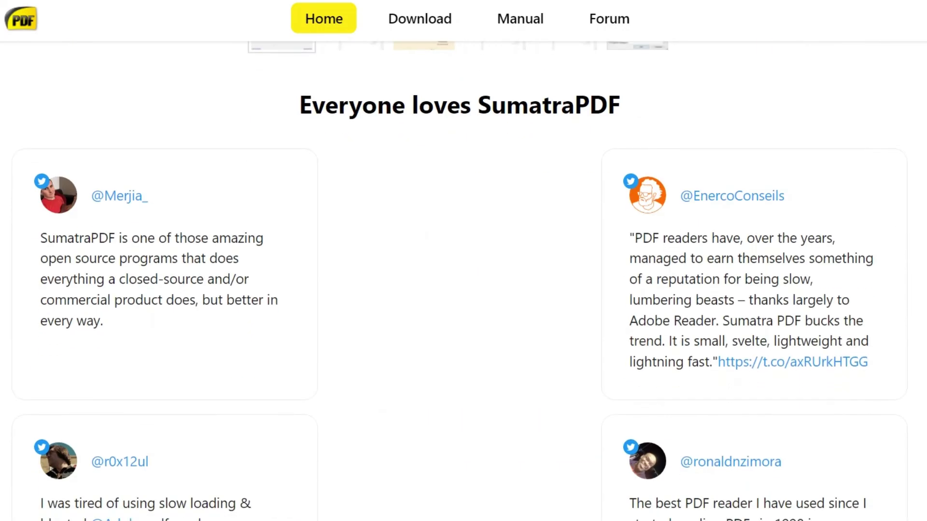
scroll(464, 280, down, 5)
scroll(463, 280, up, 5)
drag(300, 105, 622, 106)
click(627, 107)
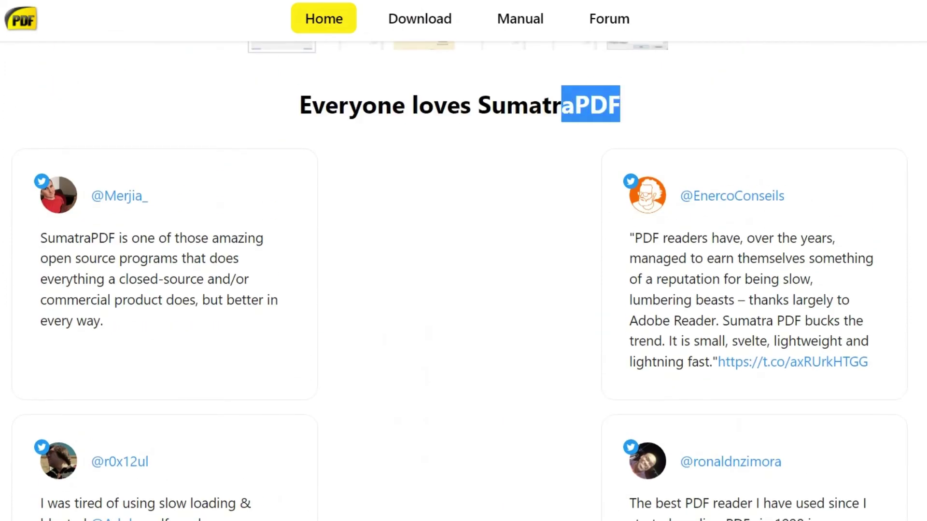
- Review the Twitter testimonials and Reddit comments about SumatraPDF on the home page, and return to the introduction at its beginning
scroll(463, 280, down, 3)
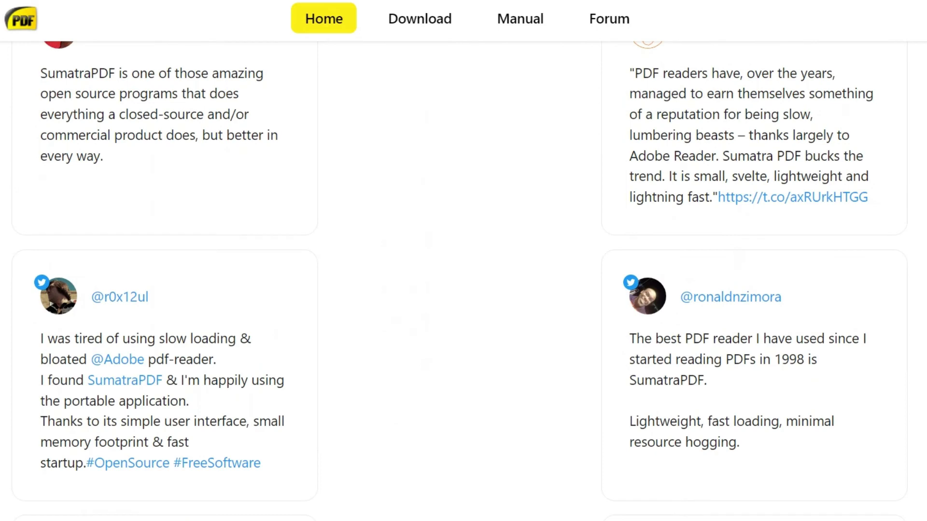
scroll(463, 280, up, 2)
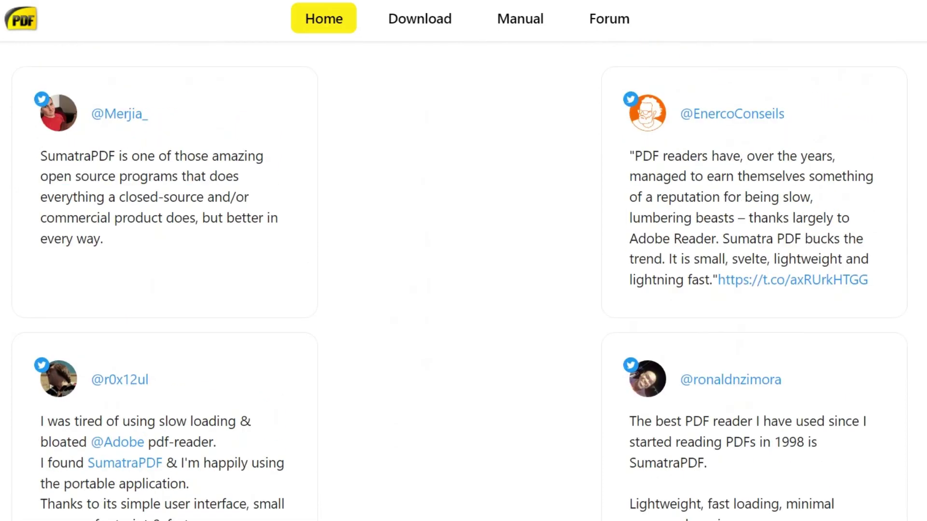
scroll(463, 280, down, 2)
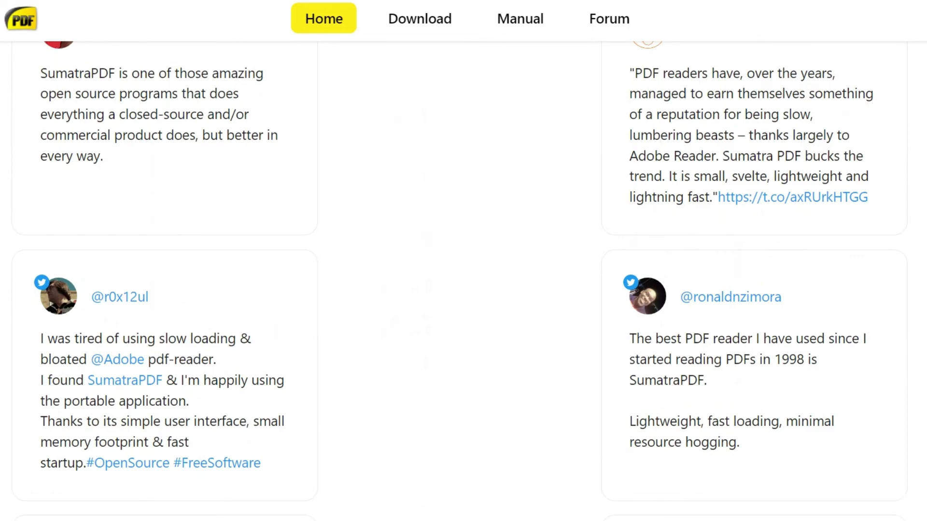
scroll(463, 280, down, 4)
scroll(463, 280, down, 2)
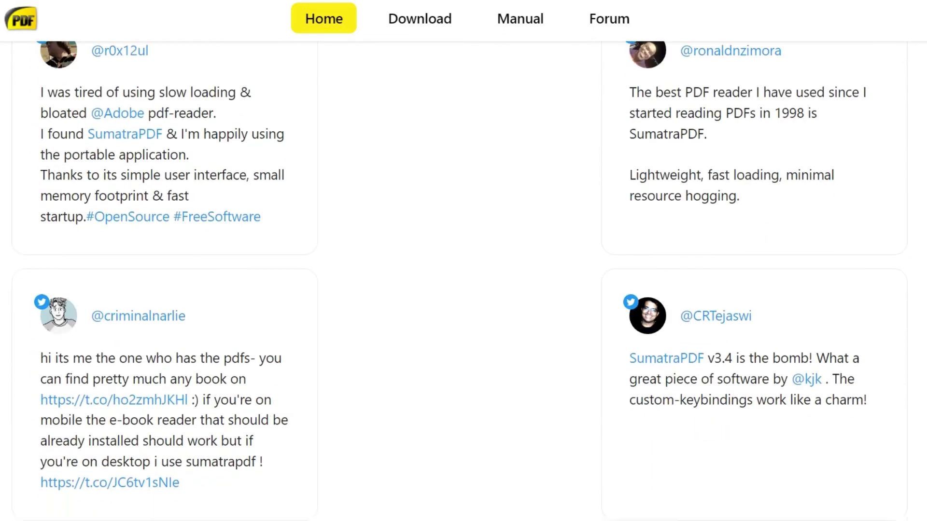
scroll(463, 280, down, 8)
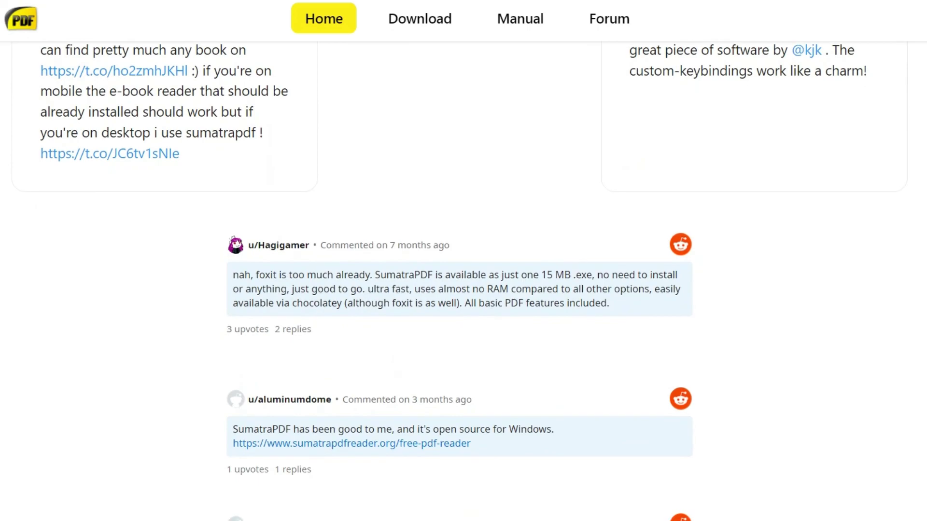
scroll(463, 280, up, 12)
drag(707, 298, 630, 256)
click(707, 298)
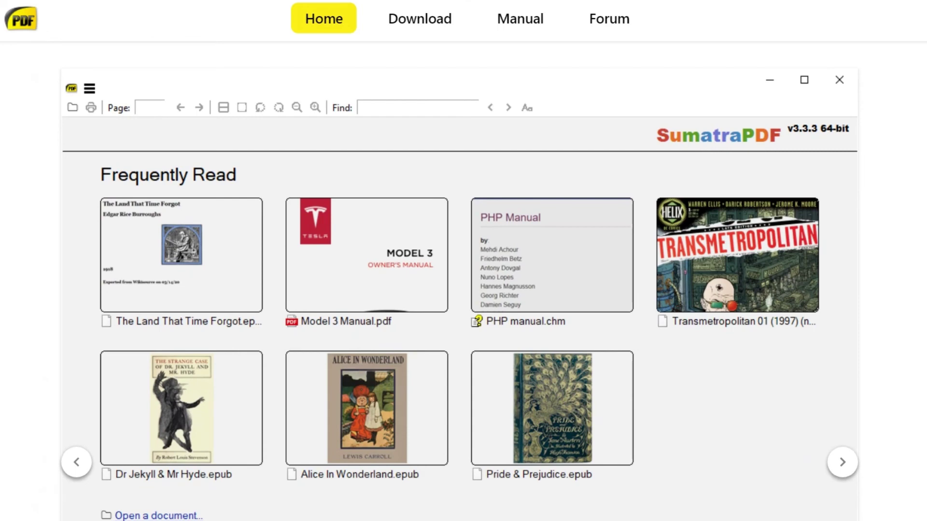
scroll(464, 290, up, 2)
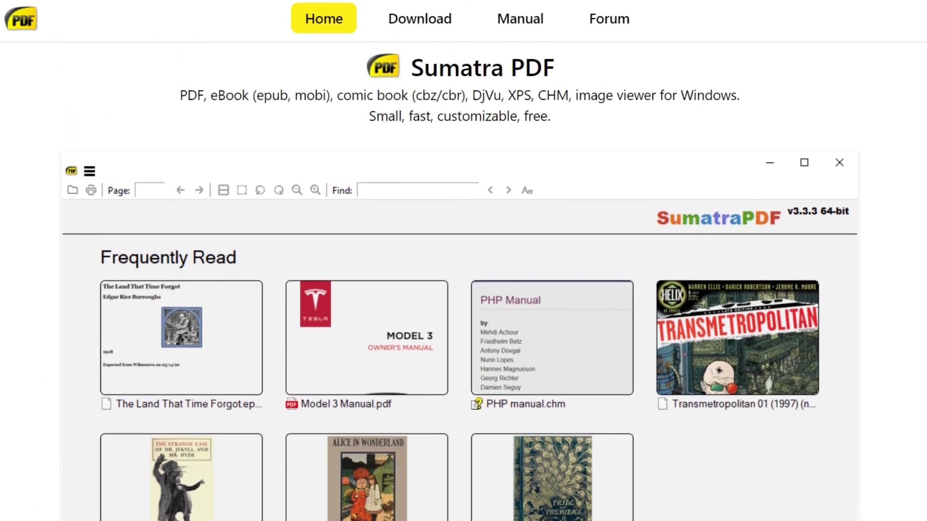
scroll(463, 290, up, 1)
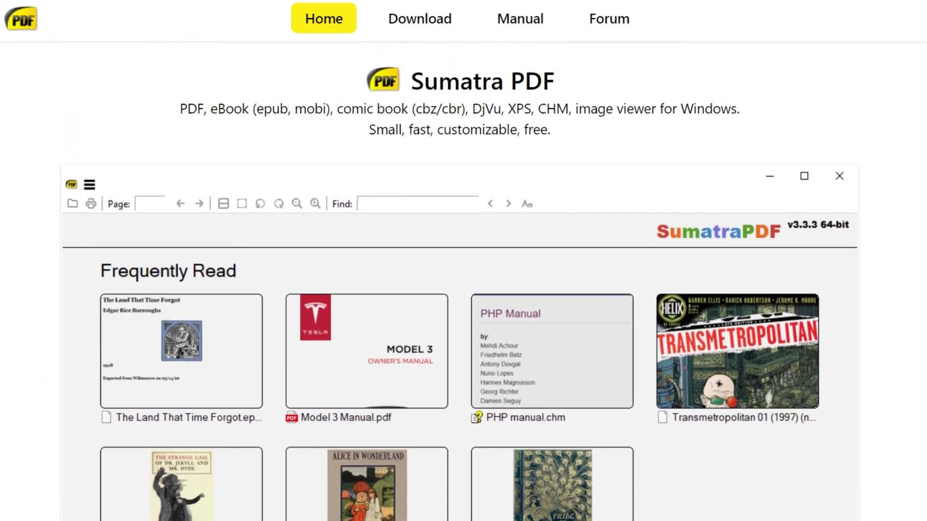